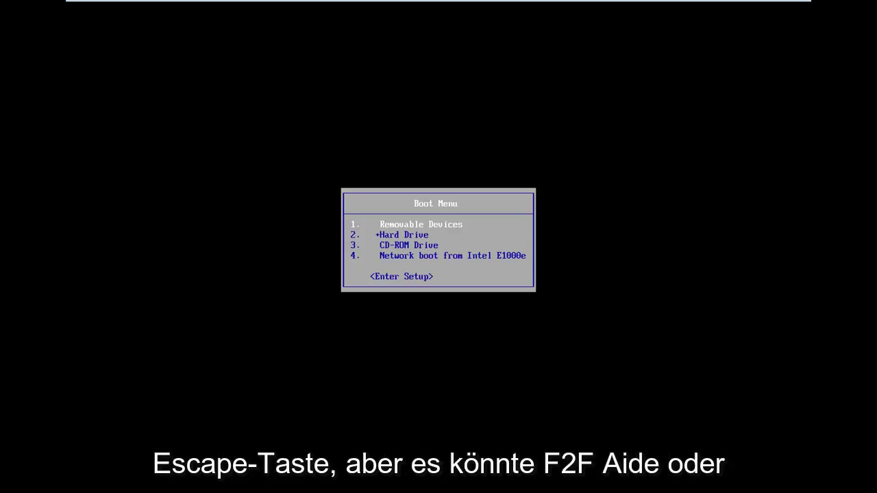
Select CD-ROM Drive in the BIOS Boot Menu and boot from it.
{"action": "key", "text": "Down"}
{"action": "key", "text": "Down"}
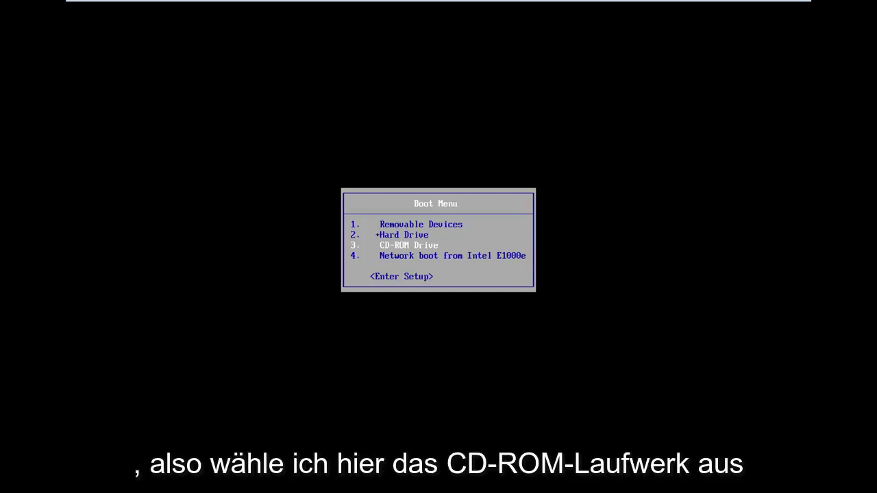
{"action": "key", "text": "Return"}
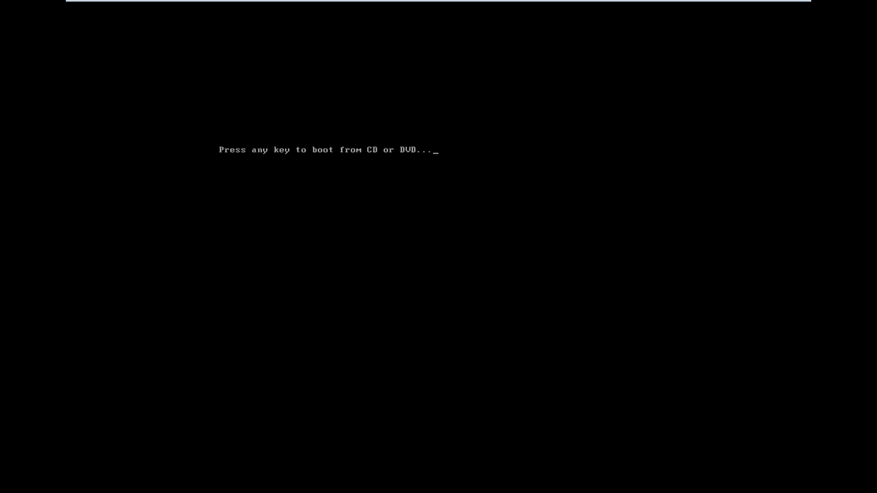
Boot from the installation disc and keep English (United States) with the US keyboard.
{"action": "key", "text": "Return"}
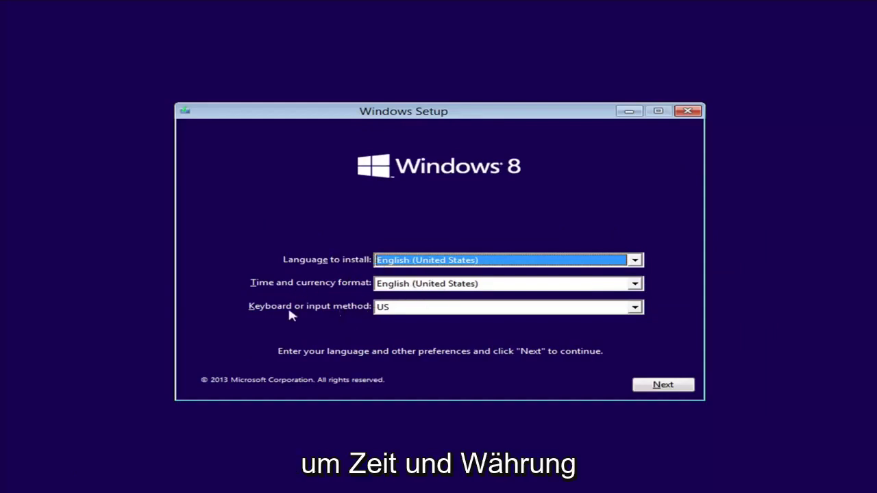
{"action": "left_click", "coordinate": [676, 388]}
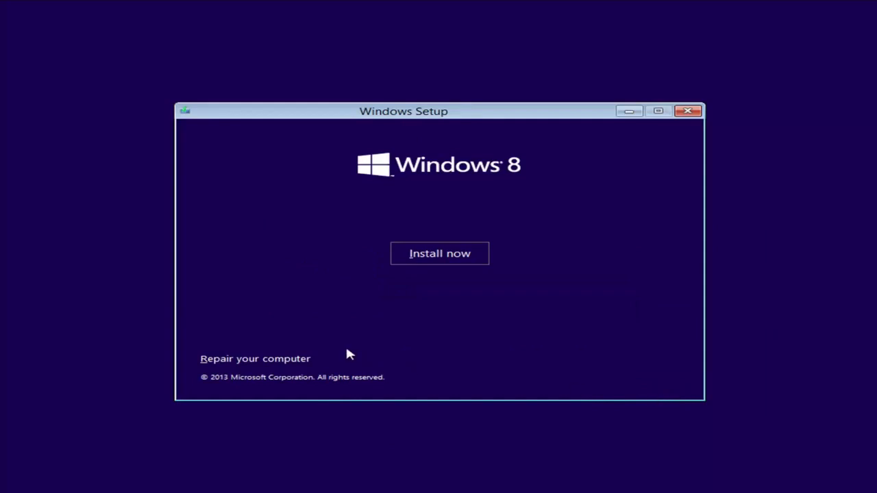
Choose Repair your computer rather than Install now in Windows Setup.
{"action": "left_click", "coordinate": [233, 366]}
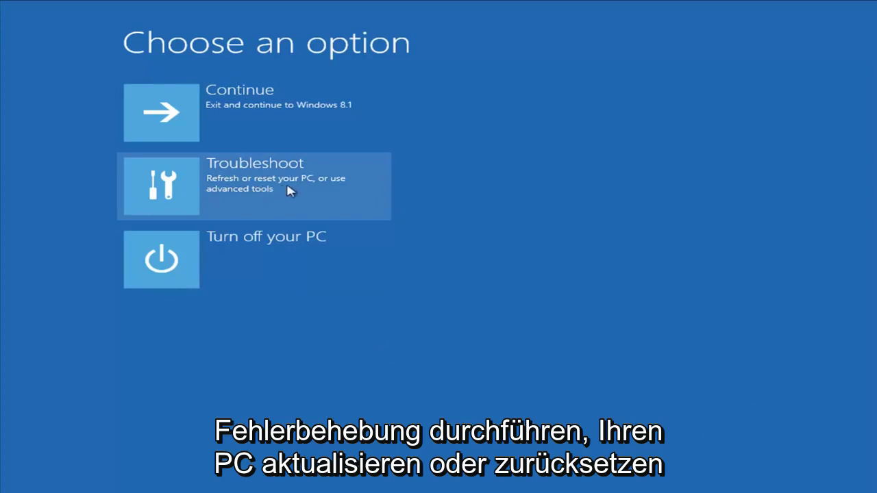
{"action": "left_click", "coordinate": [288, 195]}
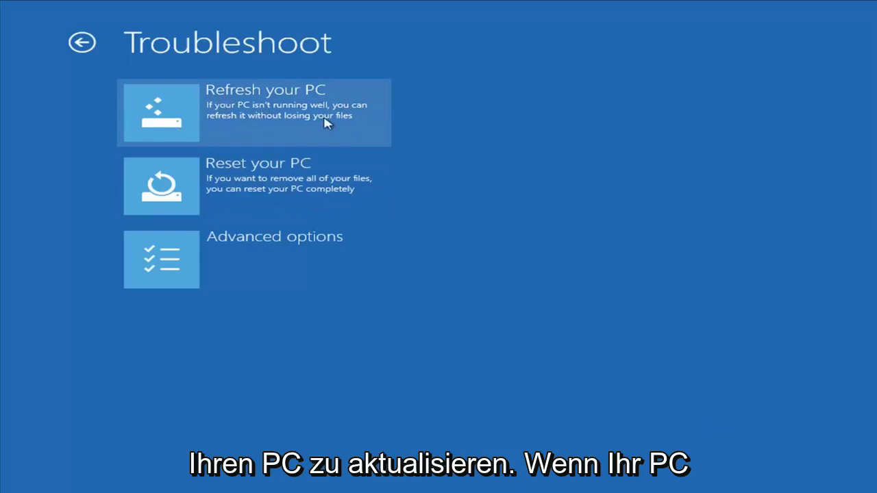
{"action": "left_click", "coordinate": [270, 127]}
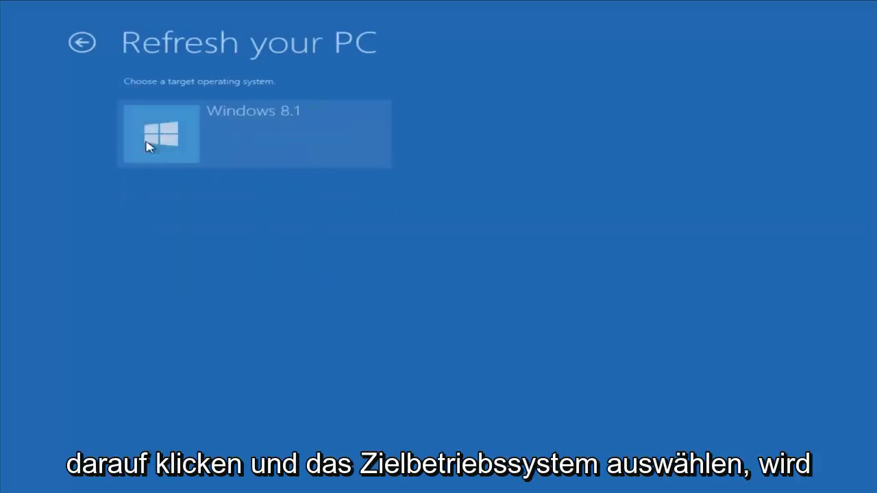
{"action": "left_click", "coordinate": [199, 159]}
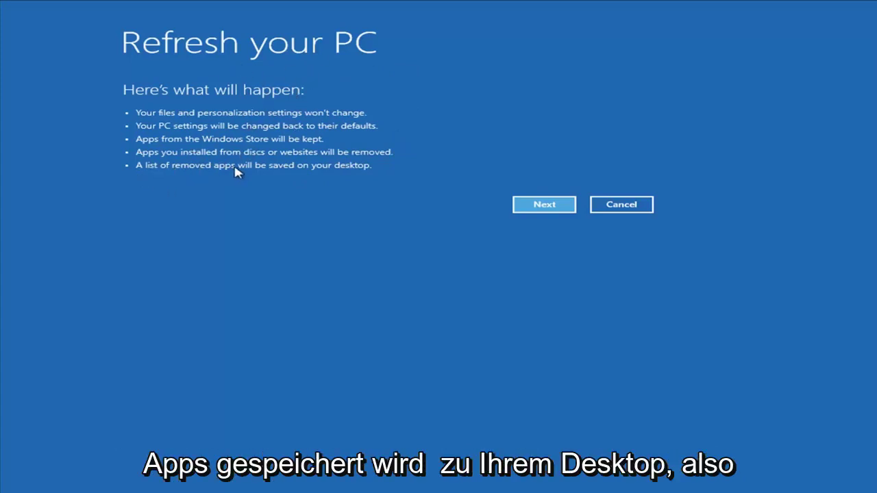
{"action": "left_click", "coordinate": [622, 207]}
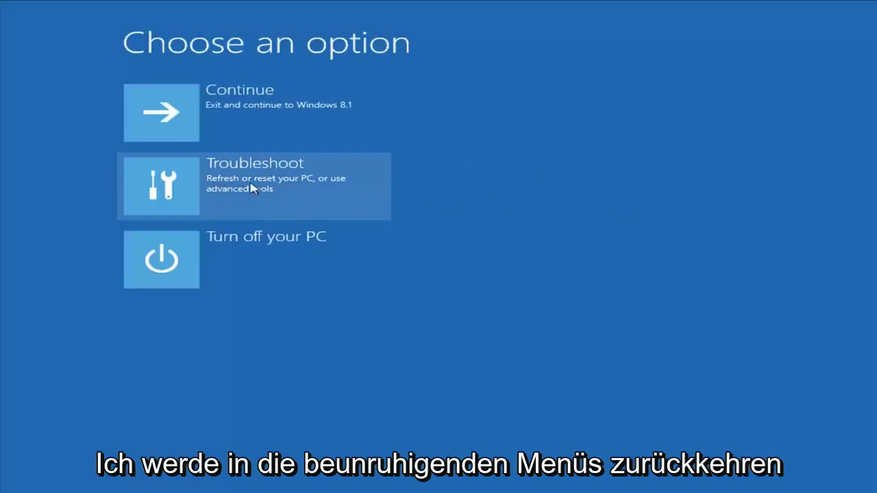
Go to Troubleshoot and then Advanced options.
{"action": "left_click", "coordinate": [254, 185]}
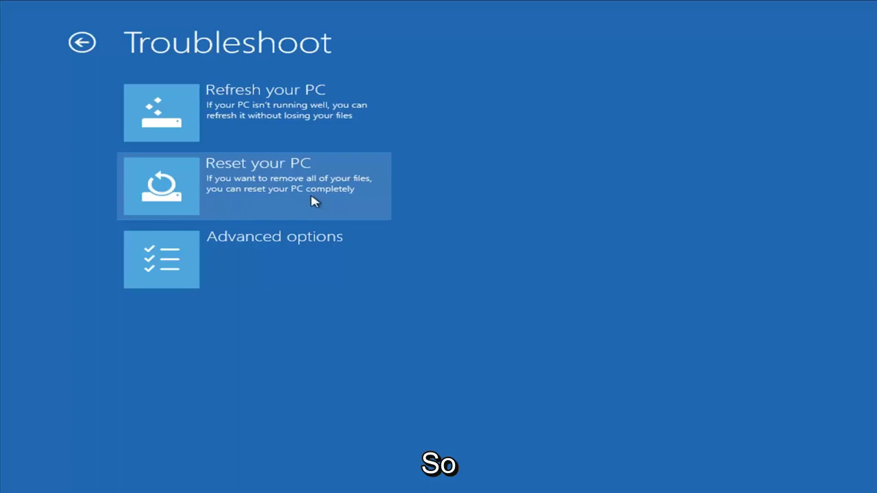
{"action": "left_click", "coordinate": [224, 265]}
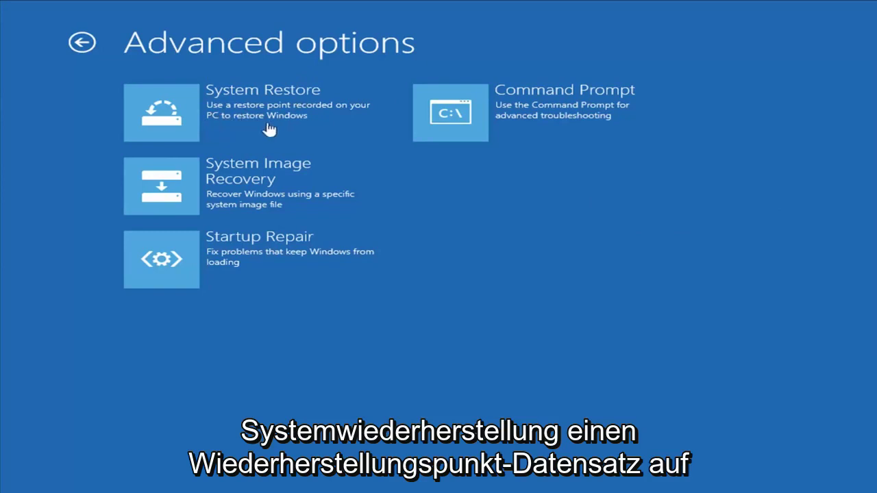
Review the 9/10/2018 Installed VMware Tools restore point for Windows 8.1, then cancel System Restore.
{"action": "left_click", "coordinate": [226, 122]}
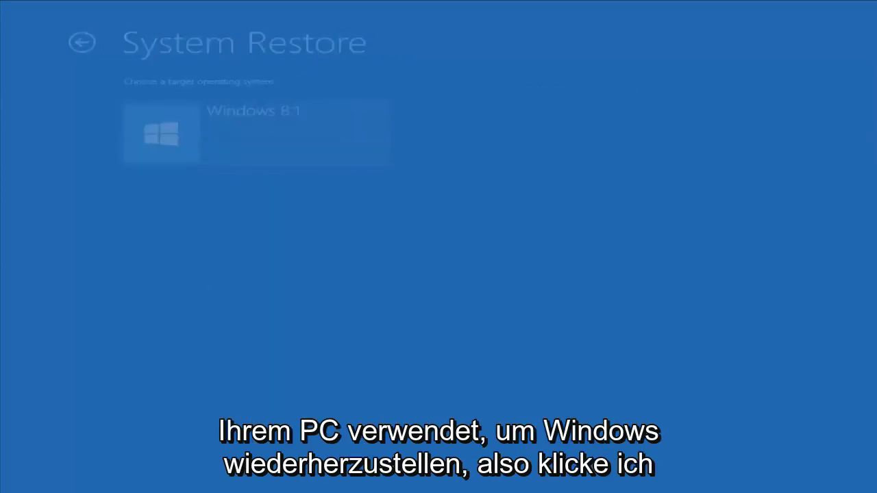
{"action": "left_click", "coordinate": [204, 141]}
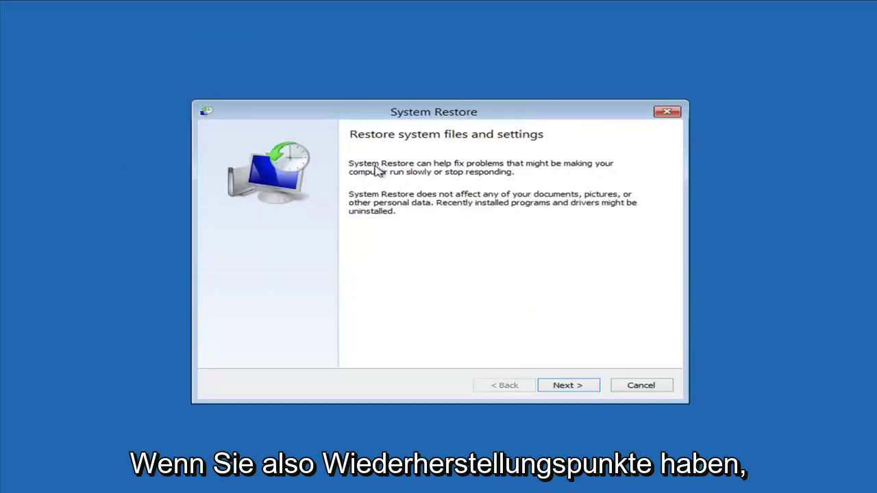
{"action": "left_click", "coordinate": [566, 386]}
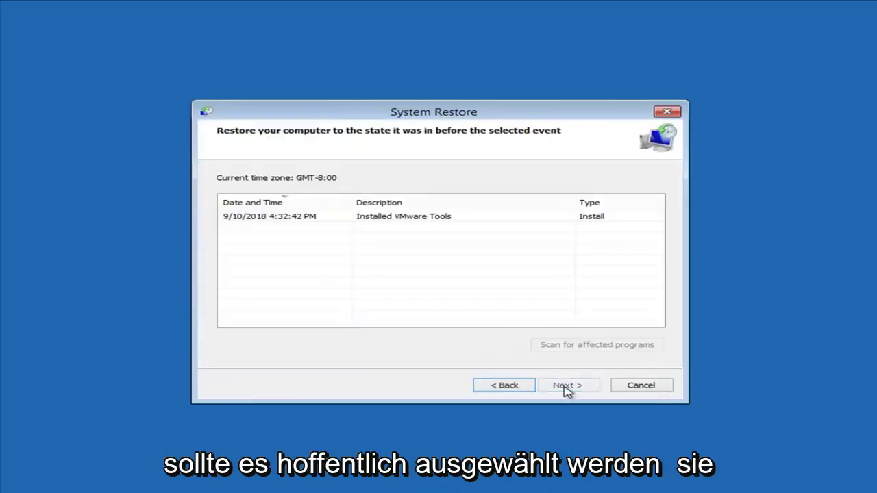
{"action": "left_click", "coordinate": [250, 219]}
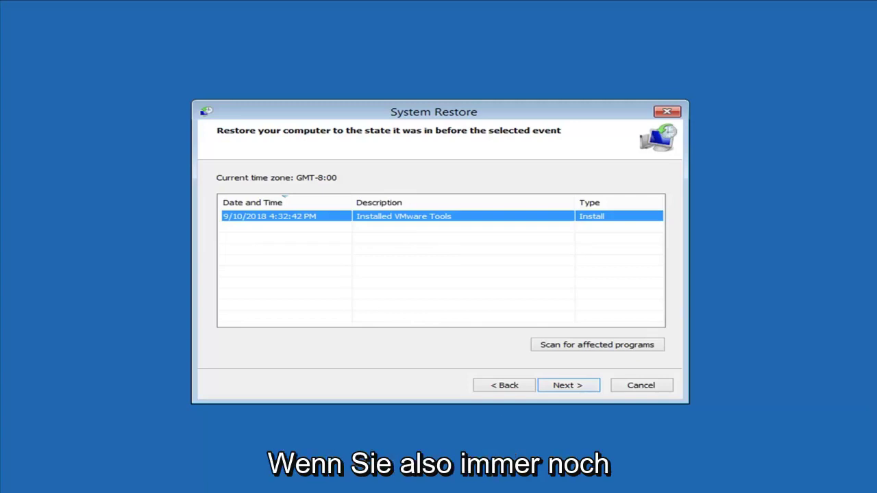
{"action": "left_click", "coordinate": [656, 388]}
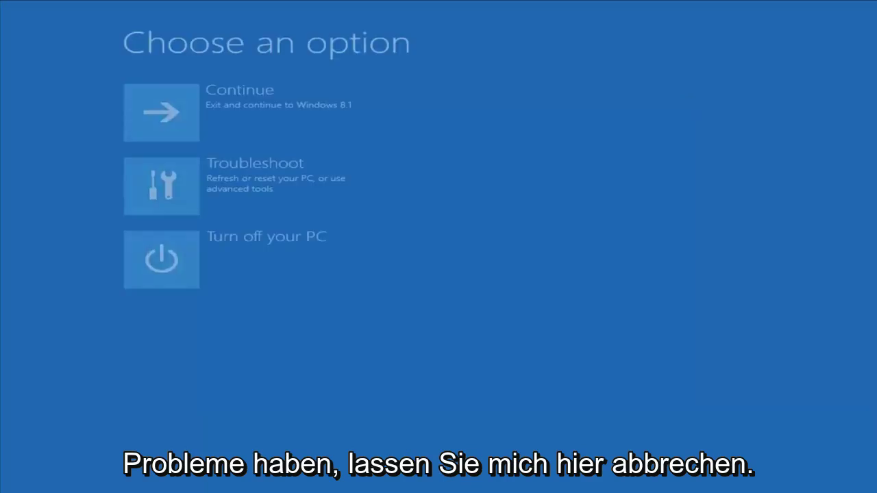
{"action": "left_click", "coordinate": [251, 165]}
{"action": "left_click", "coordinate": [225, 274]}
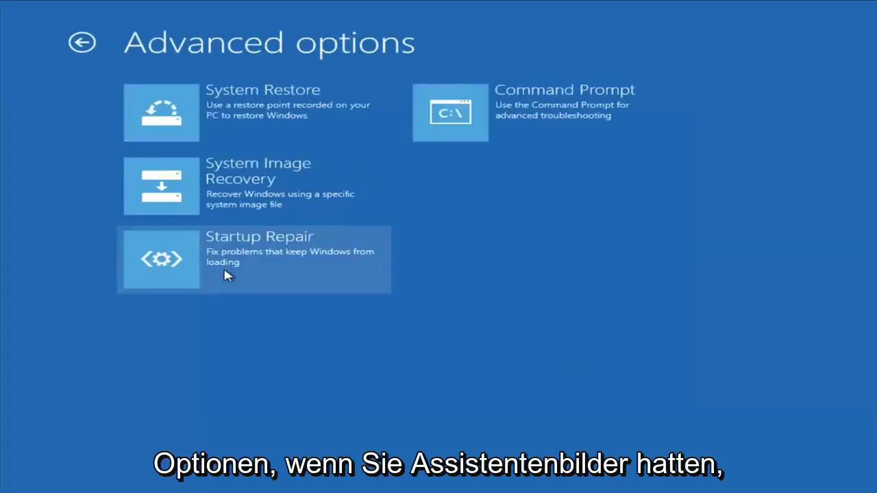
{"action": "left_click", "coordinate": [285, 188]}
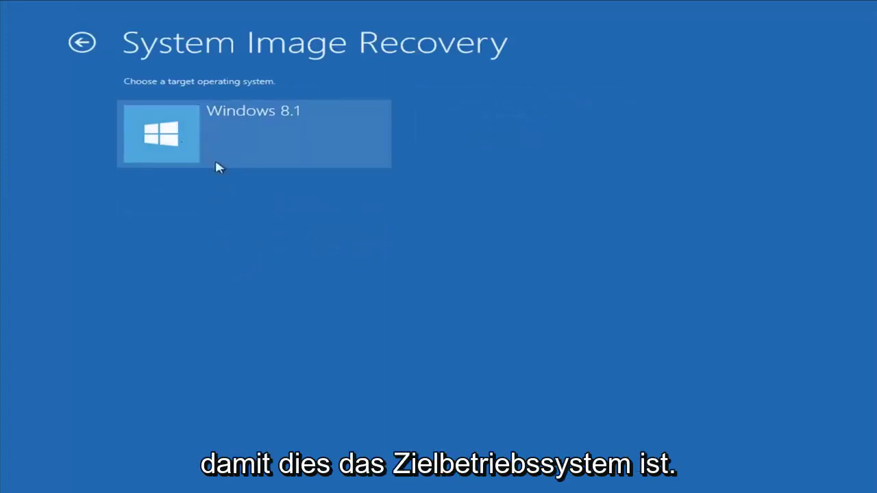
{"action": "left_click", "coordinate": [254, 133]}
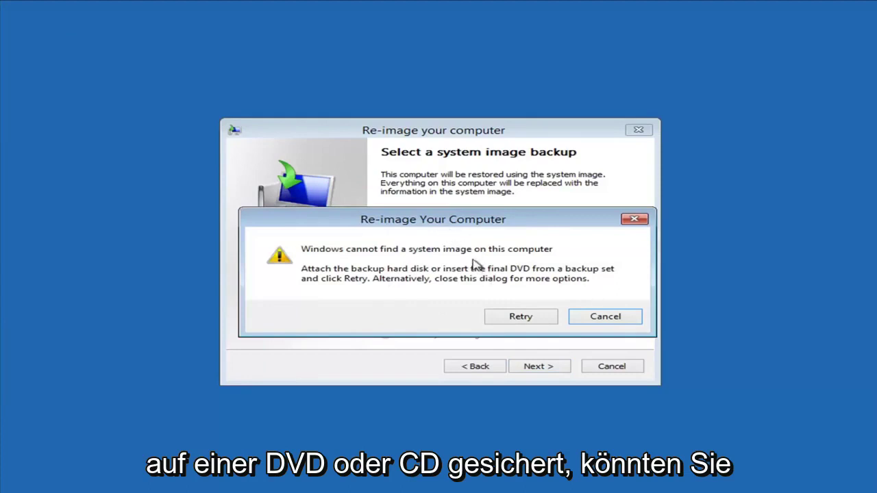
{"action": "left_click", "coordinate": [632, 322]}
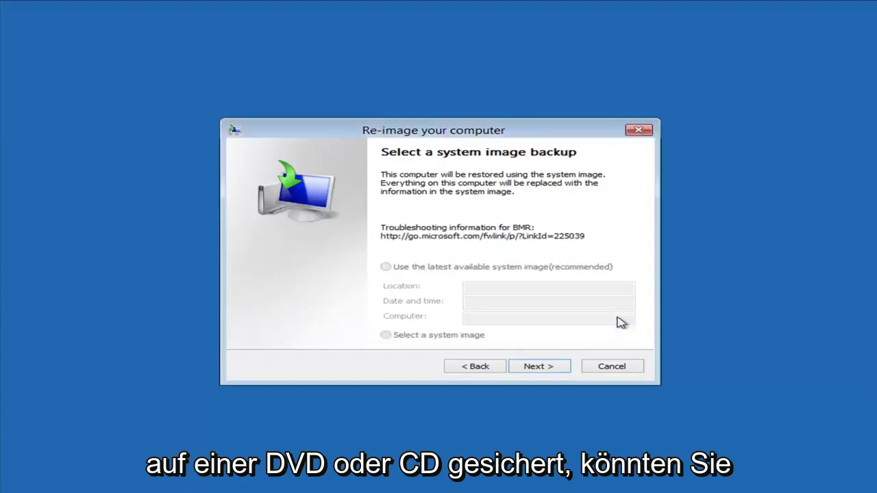
{"action": "left_click", "coordinate": [611, 367]}
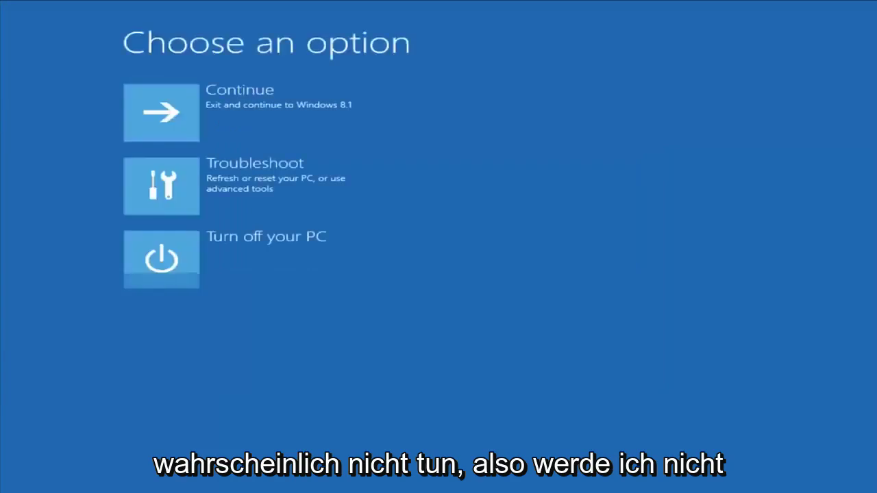
Launch System Restore through Troubleshoot and Advanced options.
{"action": "left_click", "coordinate": [197, 185]}
{"action": "left_click", "coordinate": [225, 259]}
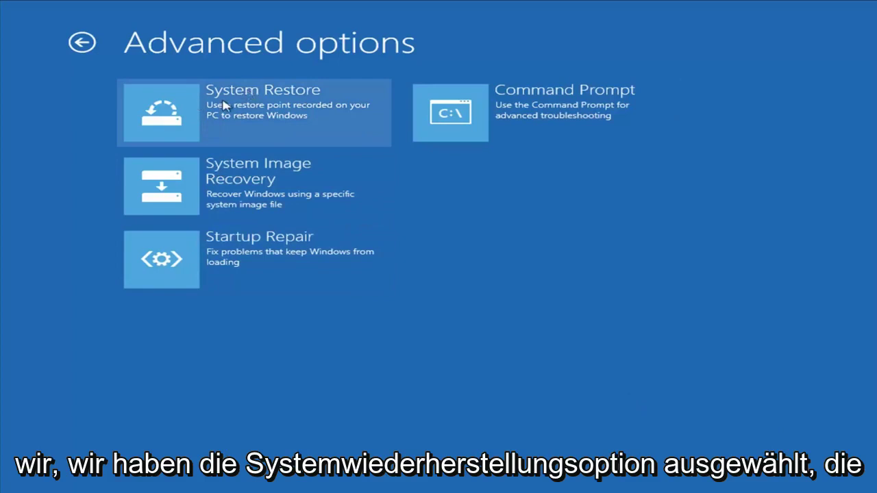
{"action": "left_click", "coordinate": [276, 124]}
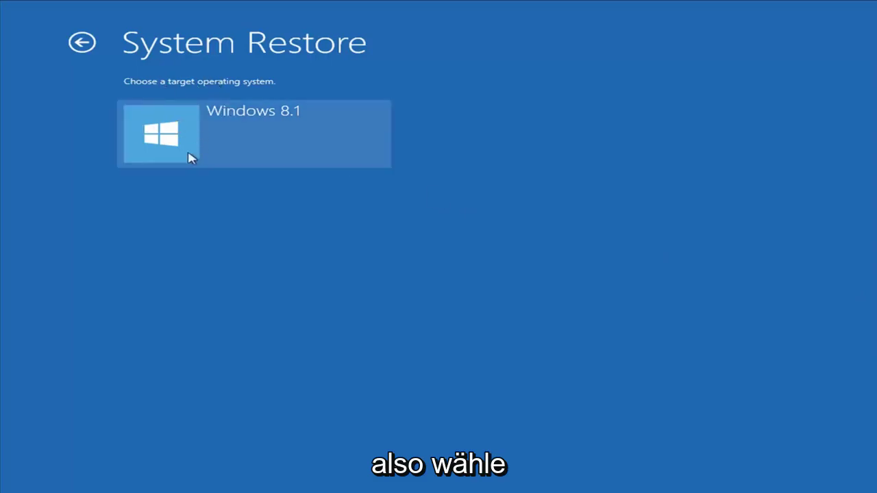
Restore Windows 8.1 to the 9/10/2018 Installed VMware Tools point and confirm the warning.
{"action": "left_click", "coordinate": [209, 128]}
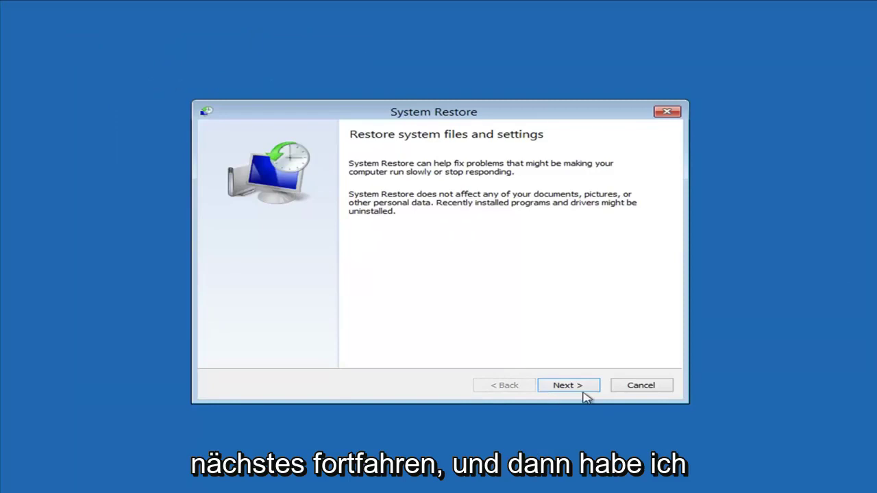
{"action": "left_click", "coordinate": [584, 392]}
{"action": "left_click", "coordinate": [257, 218]}
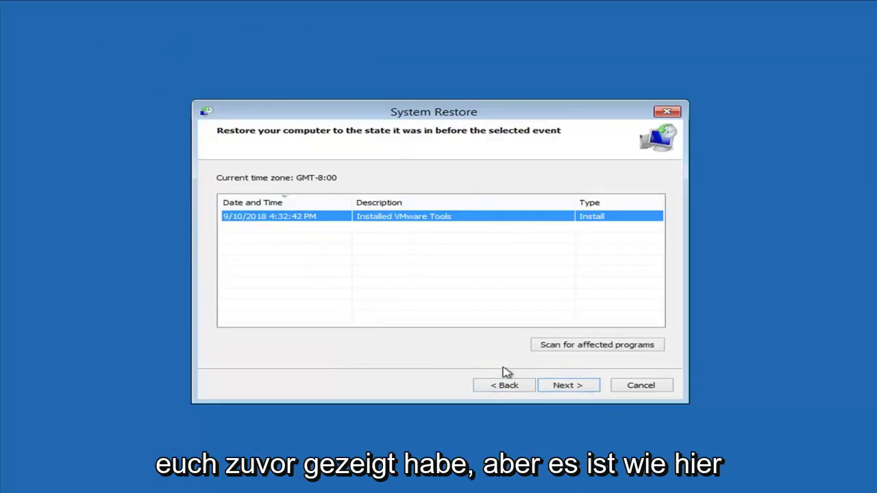
{"action": "left_click", "coordinate": [573, 390]}
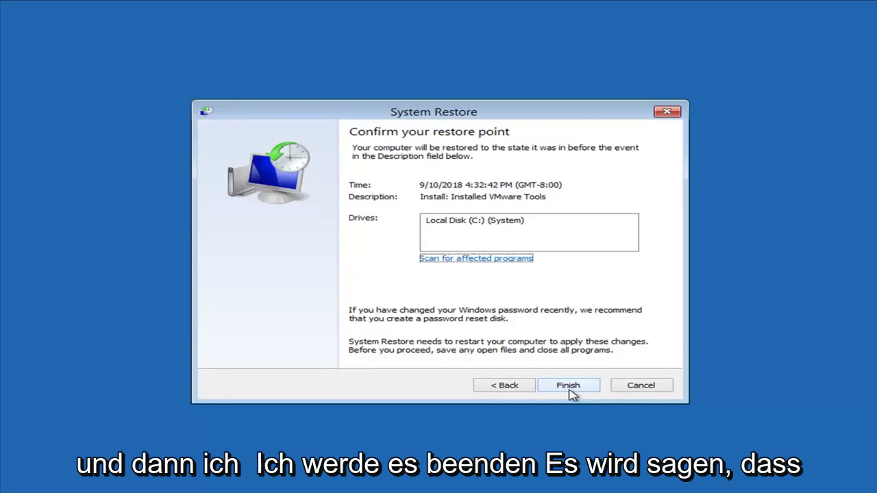
{"action": "left_click", "coordinate": [569, 388]}
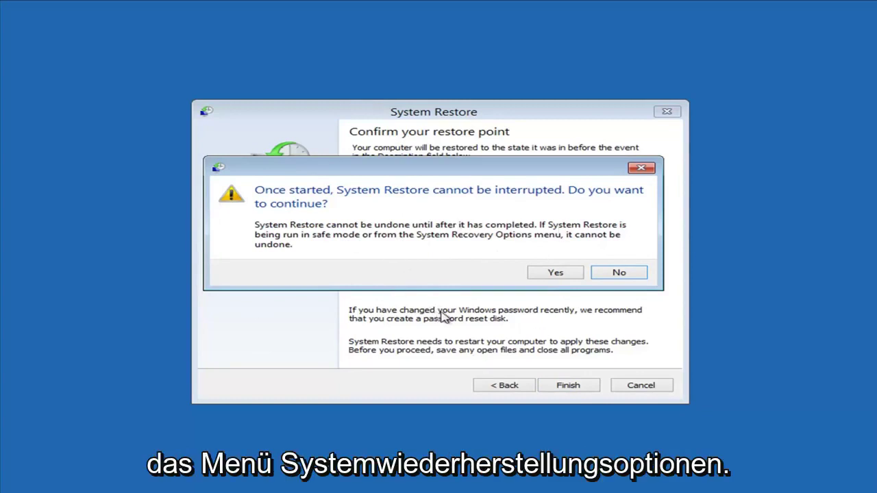
{"action": "left_click", "coordinate": [553, 273]}
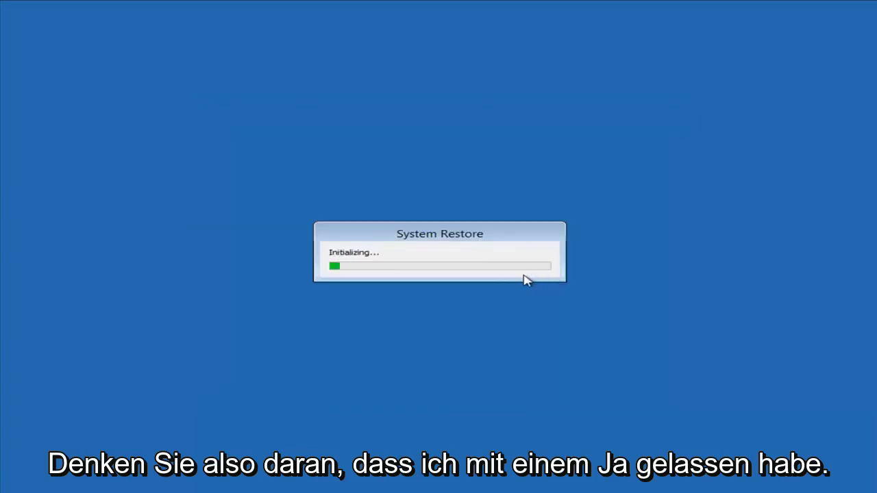